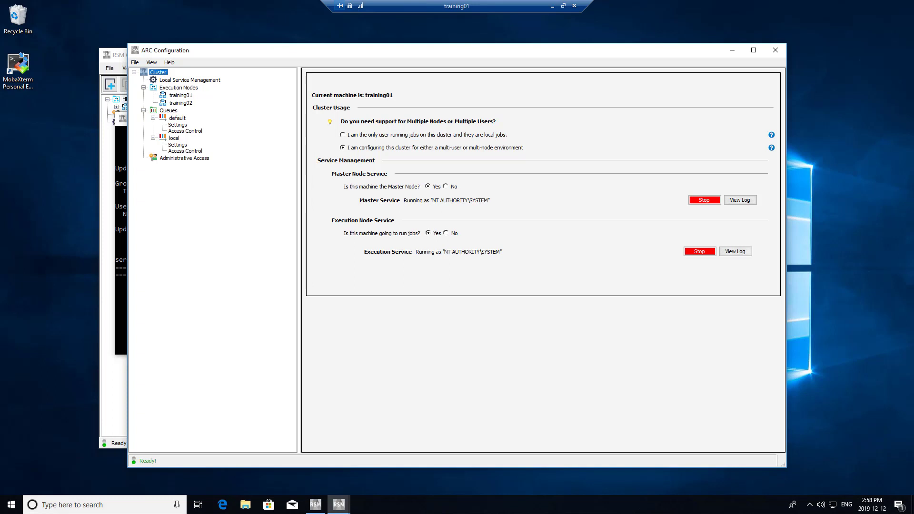
# Step: Add a new queue named Overnight to the cluster's queues
pyautogui.click(178, 88)
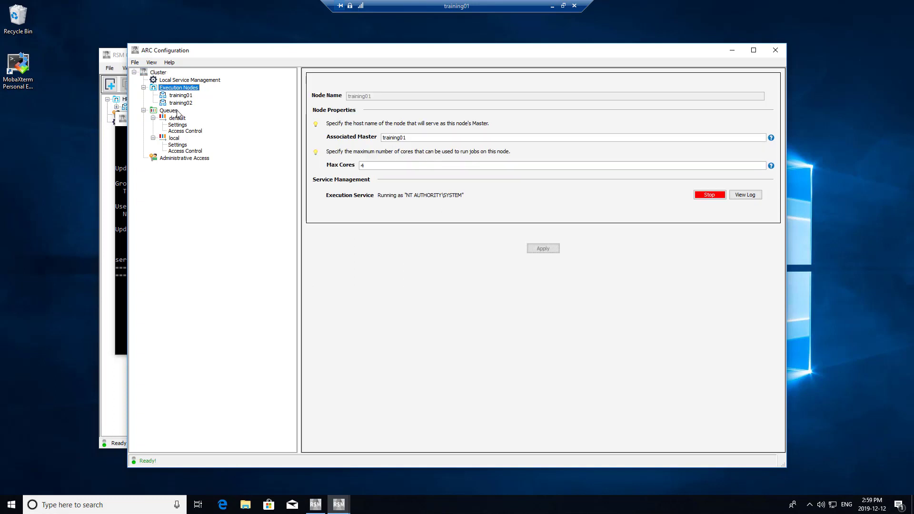
pyautogui.click(168, 110)
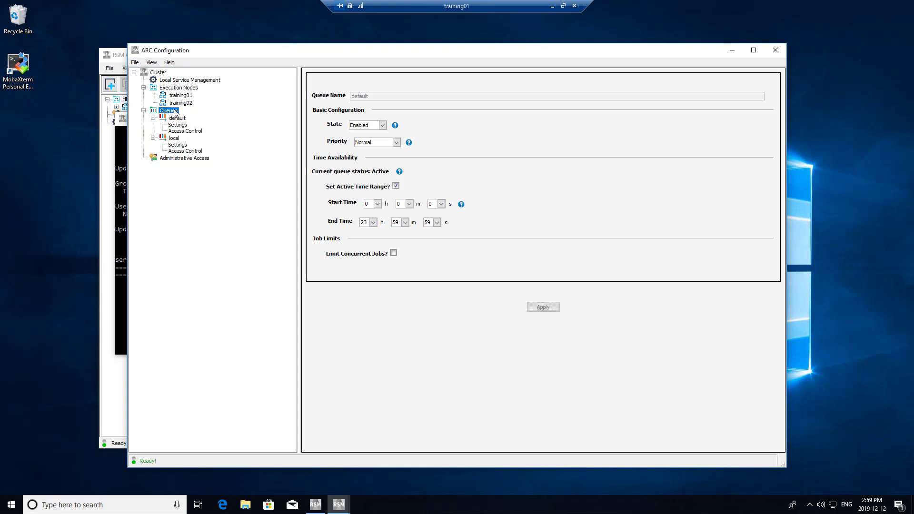
pyautogui.rightClick(175, 112)
pyautogui.click(174, 109)
pyautogui.rightClick(175, 113)
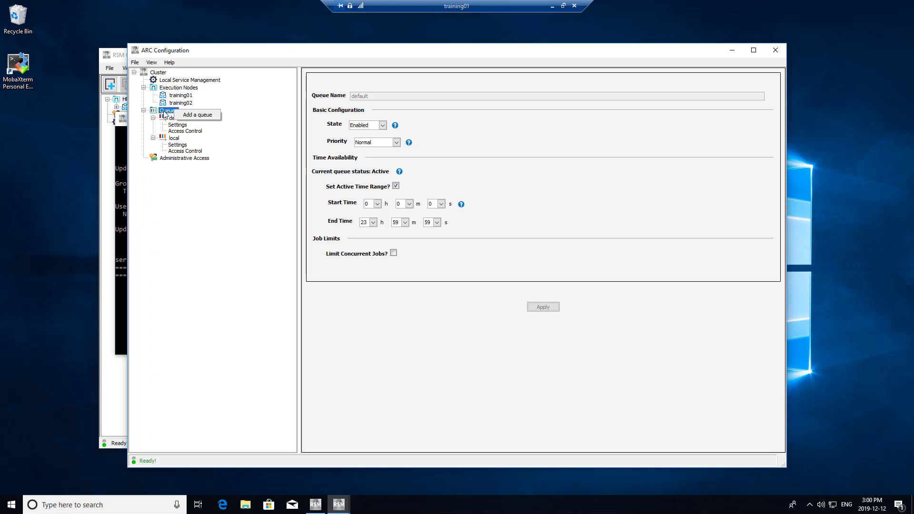
pyautogui.click(195, 116)
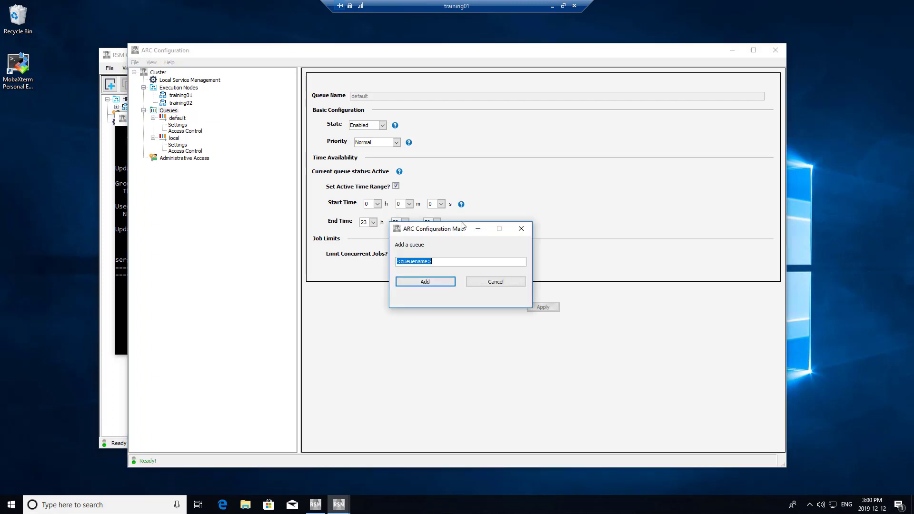
pyautogui.write('Overnight')
pyautogui.press('Return')
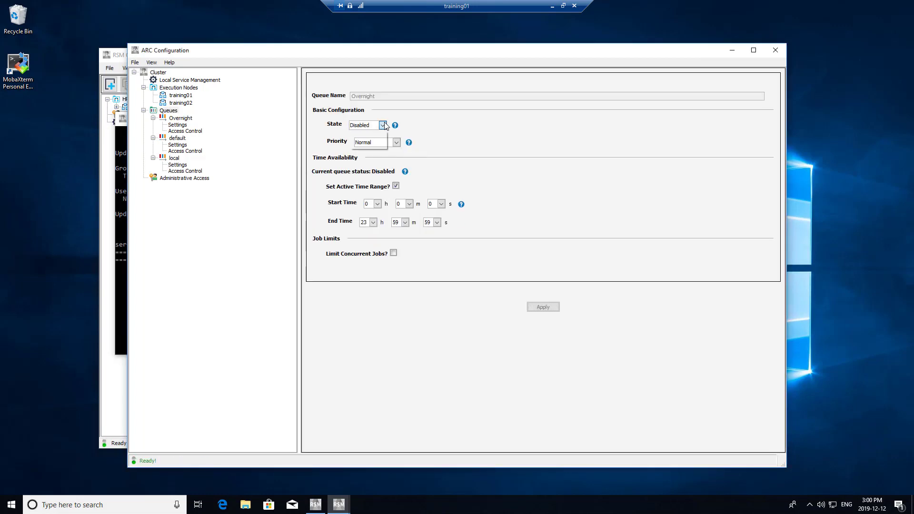
# Step: Set the Overnight queue's state to Enabled and its priority to Normal
pyautogui.click(383, 125)
pyautogui.click(395, 124)
pyautogui.moveTo(399, 128)
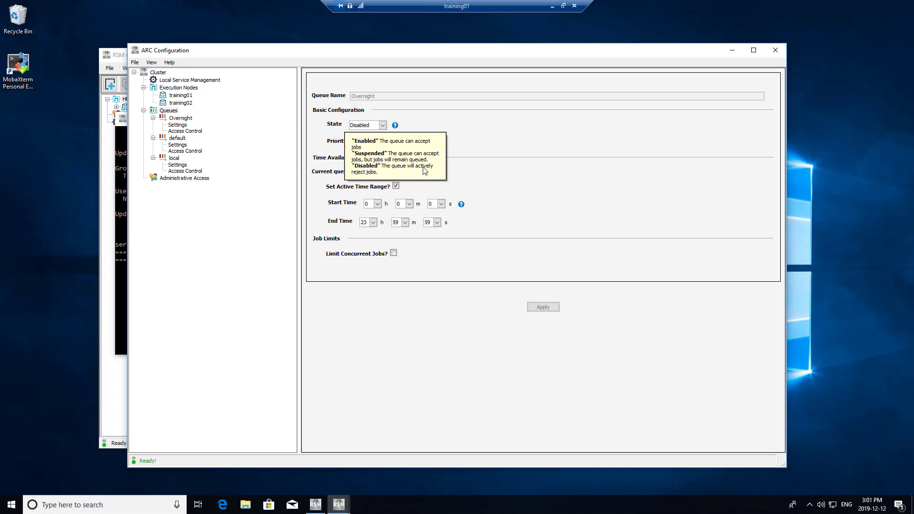
pyautogui.click(382, 125)
pyautogui.click(362, 133)
pyautogui.click(384, 125)
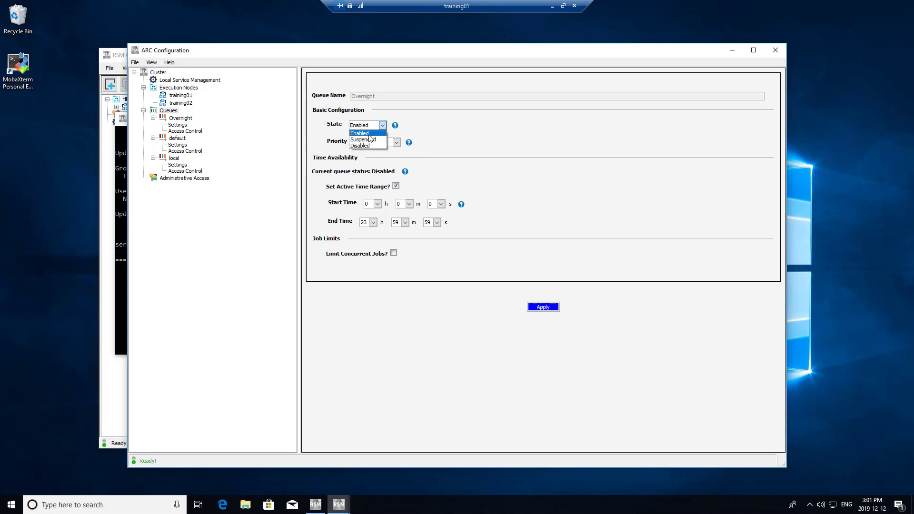
pyautogui.click(369, 135)
pyautogui.moveTo(413, 146)
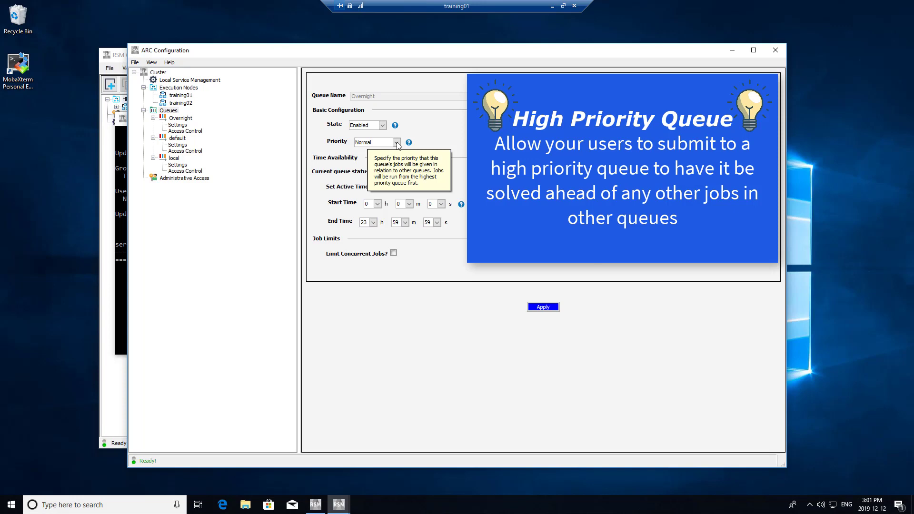
pyautogui.click(396, 143)
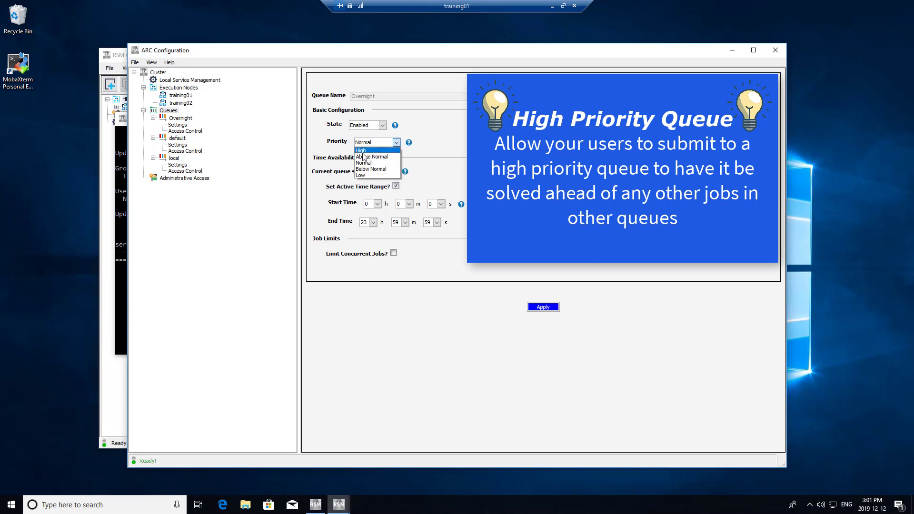
pyautogui.click(387, 164)
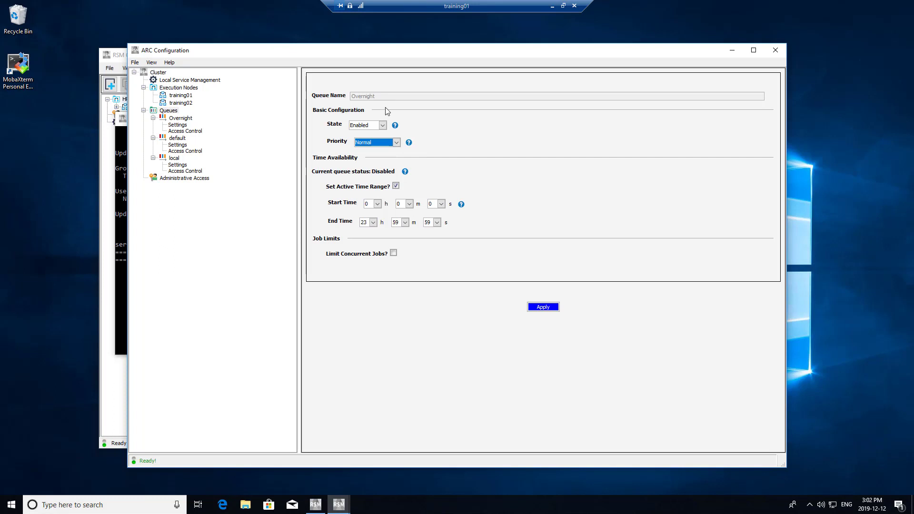
pyautogui.click(397, 190)
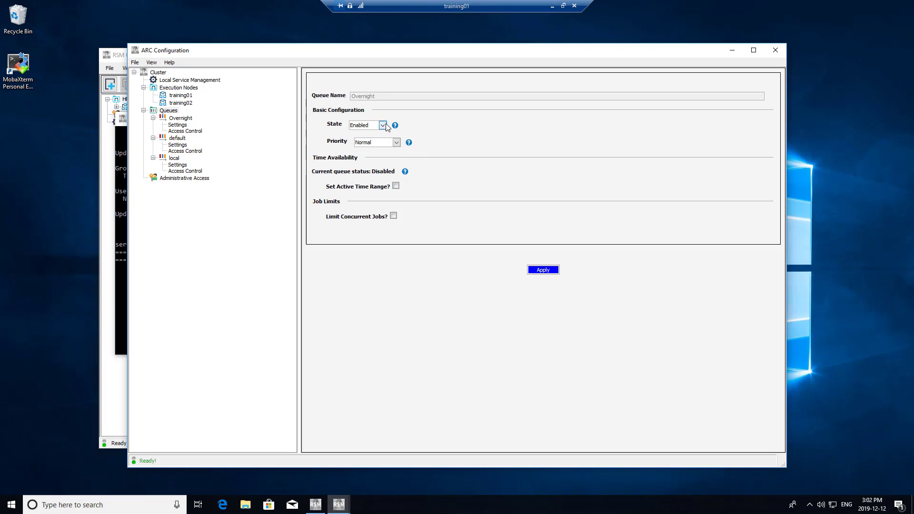
pyautogui.click(385, 125)
pyautogui.click(384, 132)
pyautogui.click(396, 187)
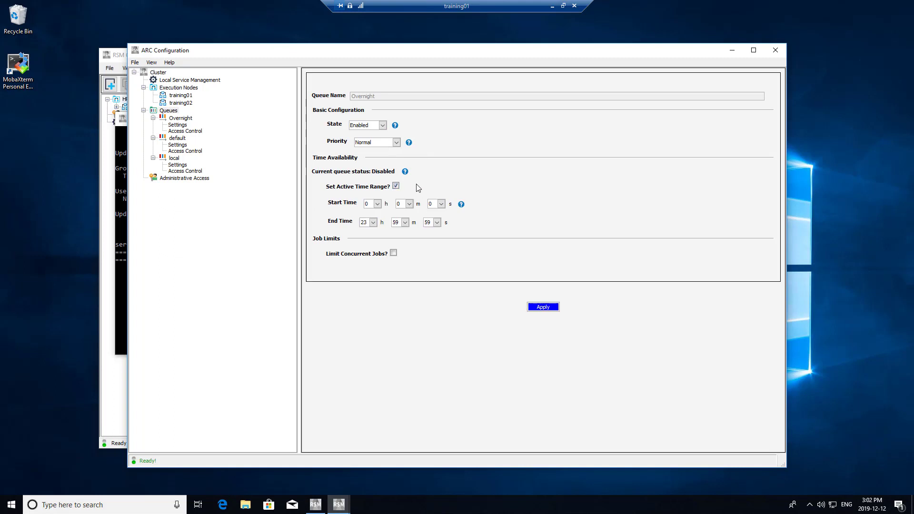
# Step: Set the start hour of the Overnight queue's active time range to 18
pyautogui.click(378, 205)
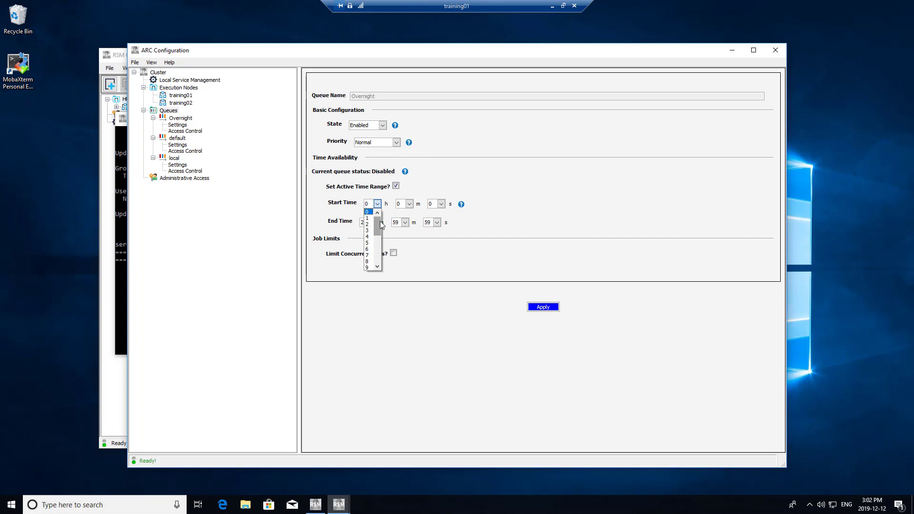
pyautogui.moveTo(378, 222); pyautogui.dragTo(378, 230)
pyautogui.click(369, 256)
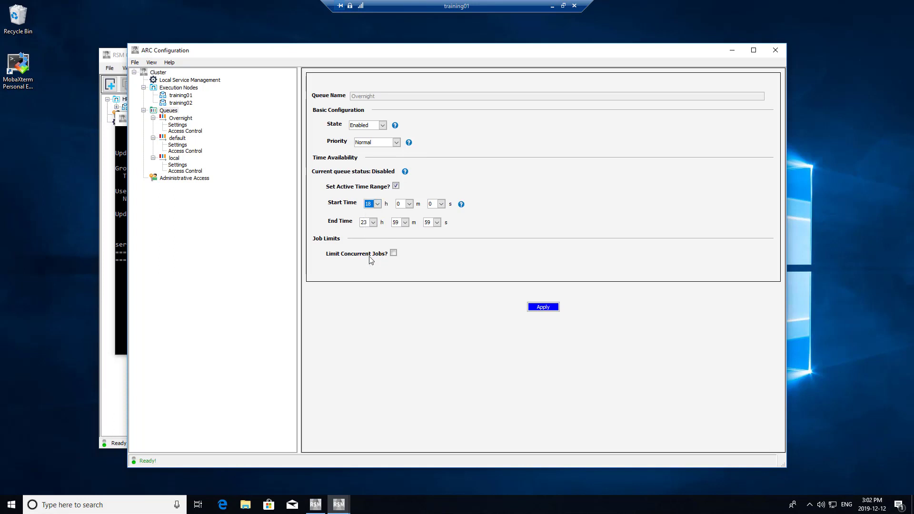
# Step: Set the end time of the Overnight queue's active time range to 6 h 0 m 0 s
pyautogui.click(373, 223)
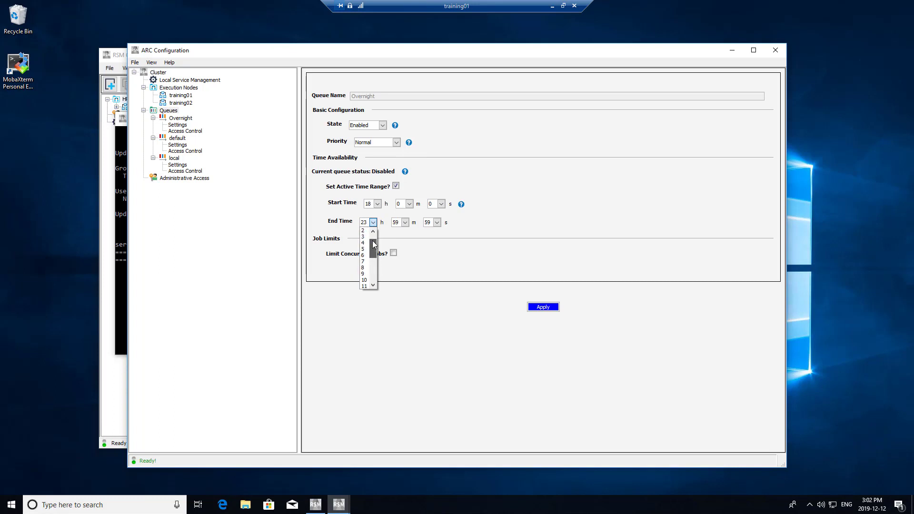
pyautogui.moveTo(373, 241); pyautogui.dragTo(373, 243)
pyautogui.click(367, 251)
pyautogui.click(405, 223)
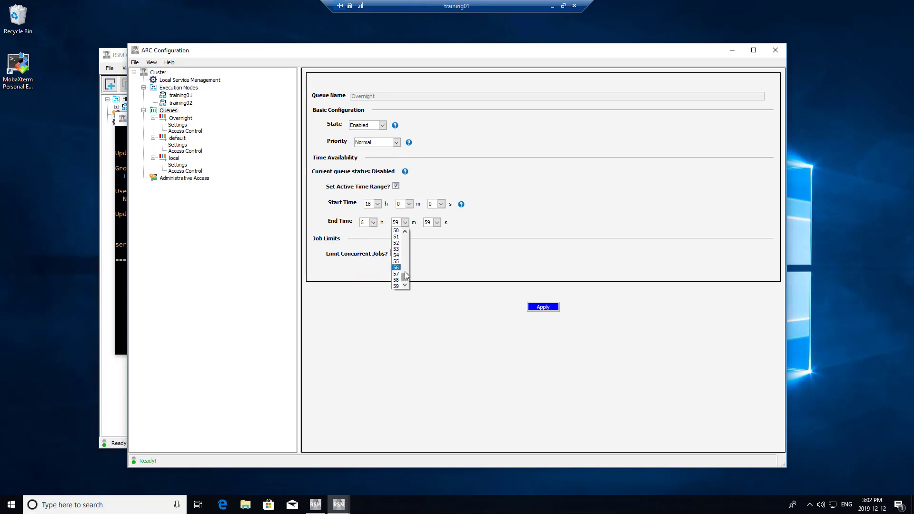
pyautogui.moveTo(406, 275); pyautogui.dragTo(406, 233)
pyautogui.click(396, 231)
pyautogui.click(437, 222)
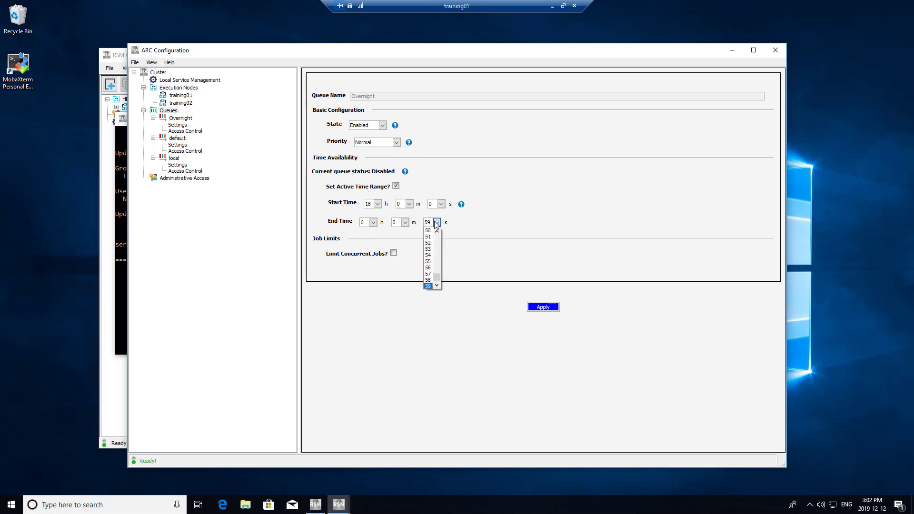
pyautogui.moveTo(437, 279); pyautogui.dragTo(437, 257)
pyautogui.click(427, 230)
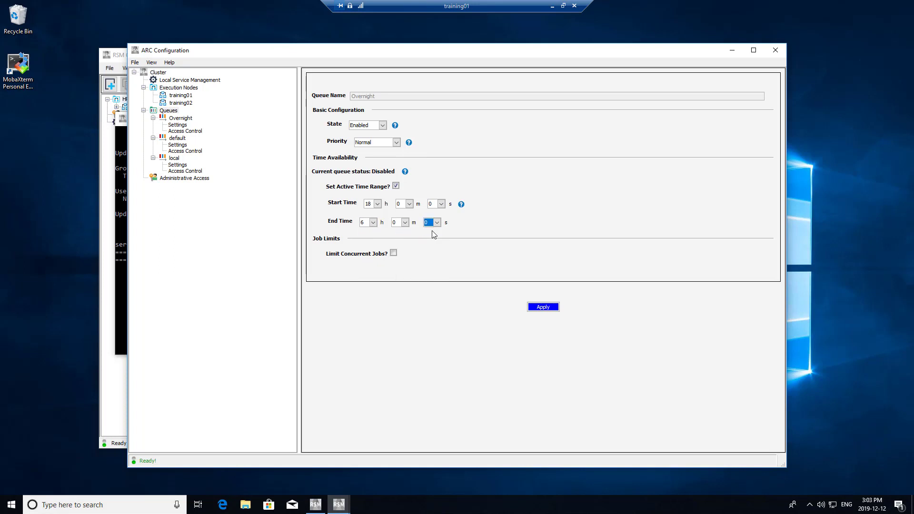
# Step: Limit the Overnight queue to a maximum of 1 concurrent job and apply the queue settings
pyautogui.click(393, 252)
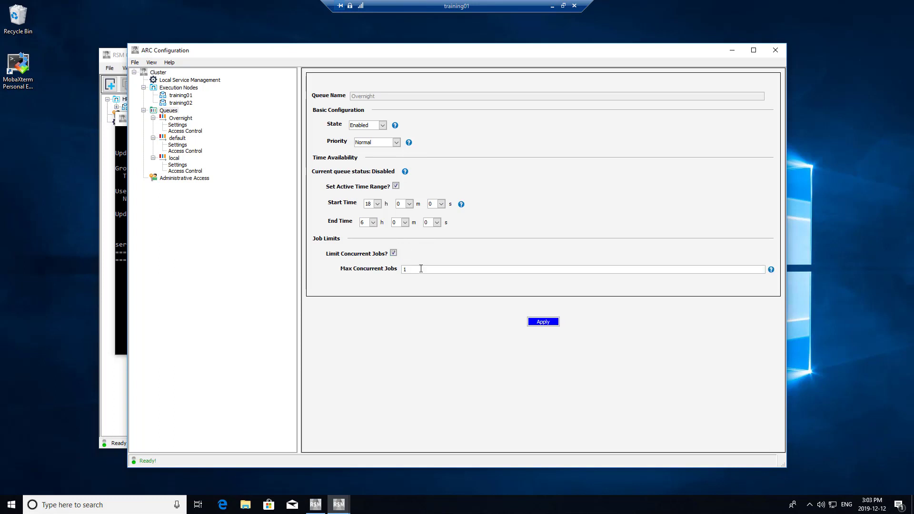
pyautogui.click(420, 269)
pyautogui.click(537, 321)
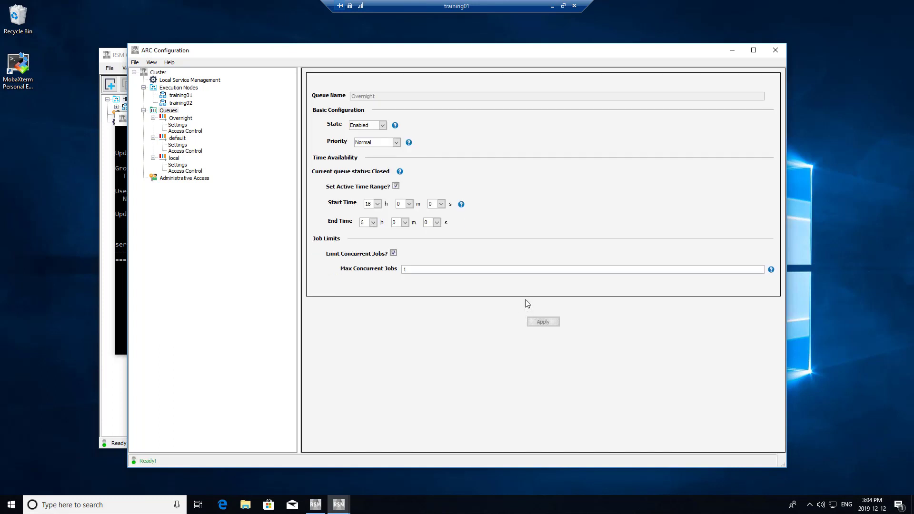
# Step: In the Overnight queue's access control, allow both execution nodes, training01 and training02
pyautogui.click(187, 132)
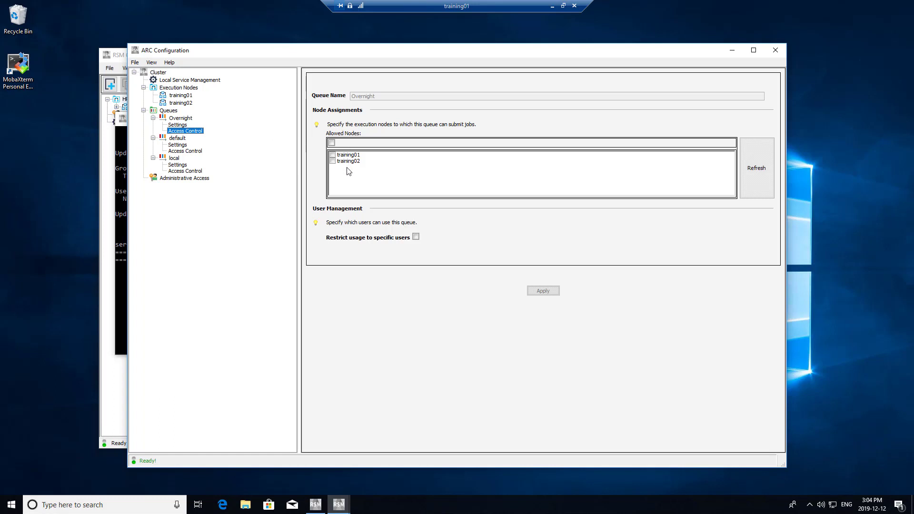
pyautogui.click(331, 142)
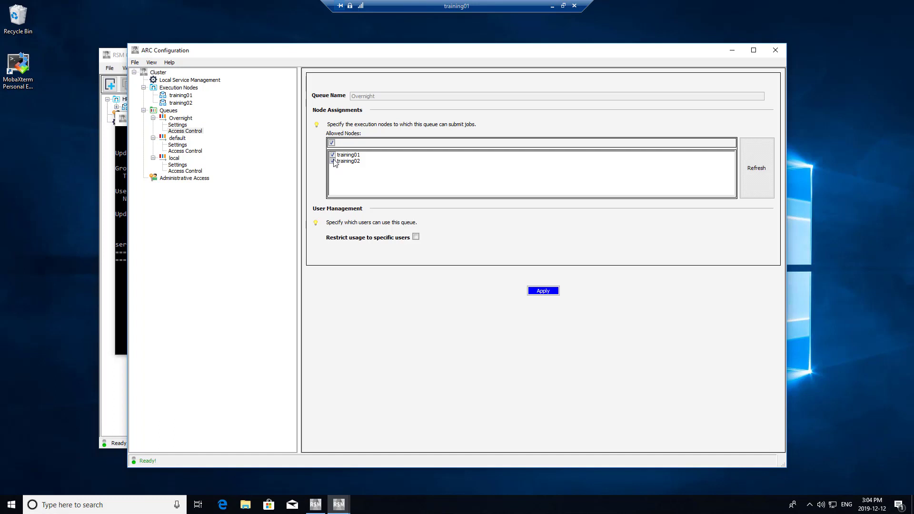
pyautogui.click(333, 161)
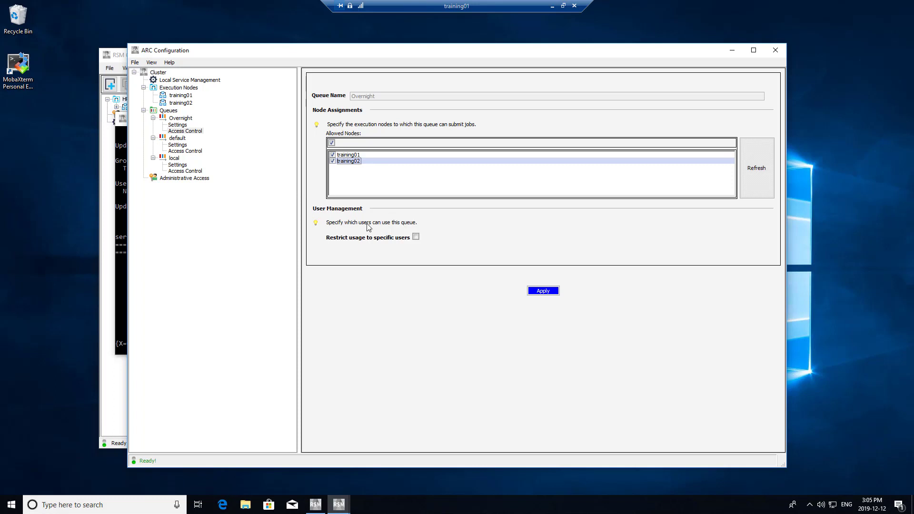
pyautogui.click(416, 237)
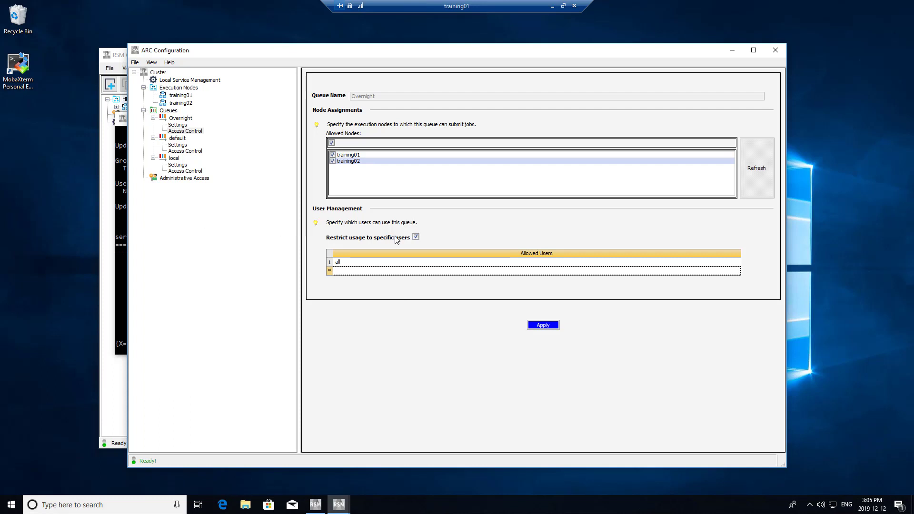
pyautogui.click(385, 271)
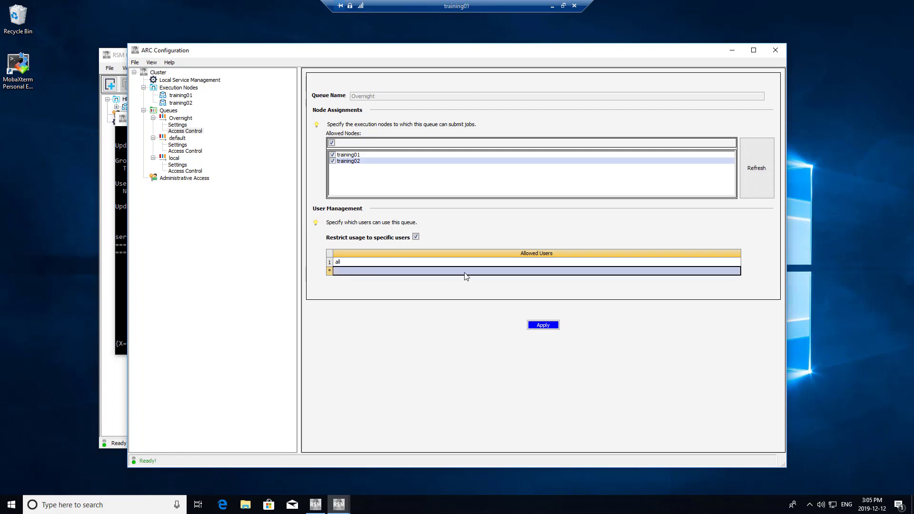
pyautogui.click(415, 237)
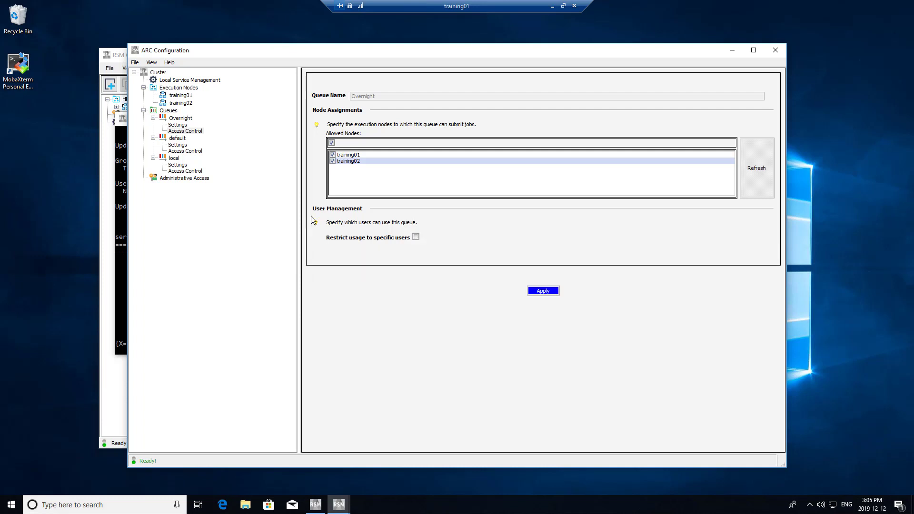
# Step: Apply the Overnight queue's access control settings
pyautogui.click(551, 292)
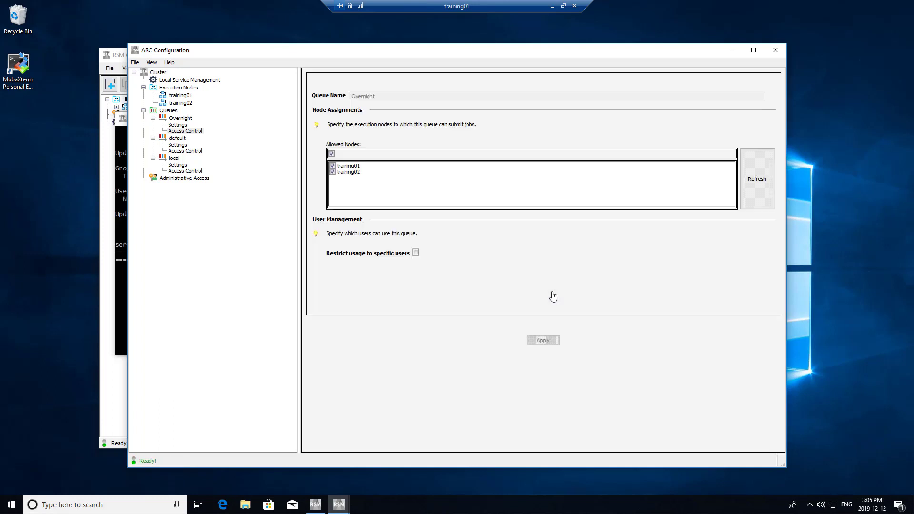